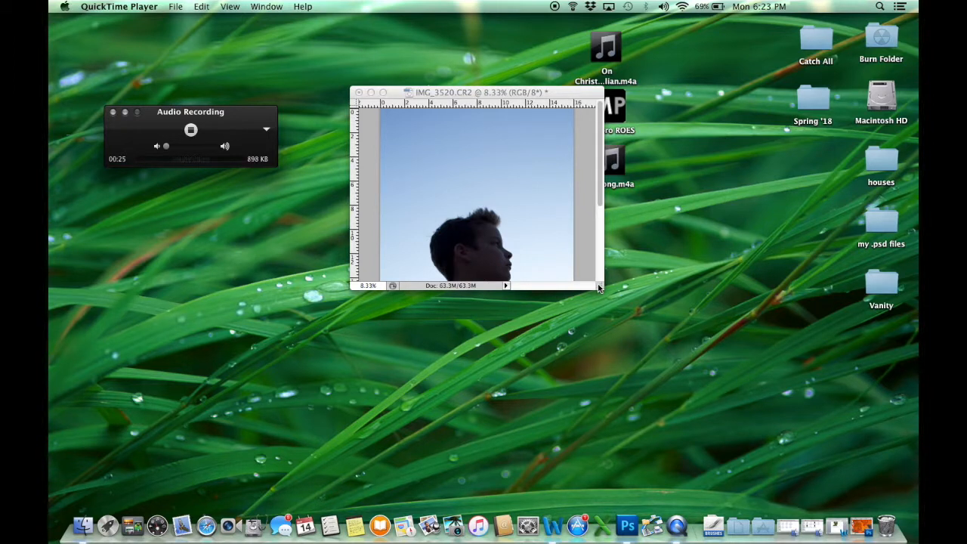
# Switch to Photoshop, move the IMG_3520.CR2 window clear of the panels and restore the minimized IMG_6456.jpg image.
pyautogui.click(488, 92)
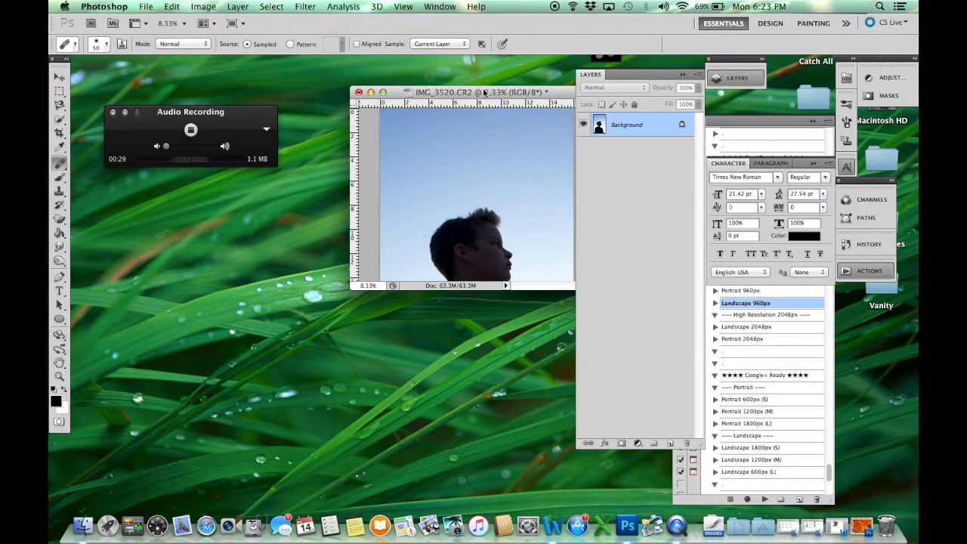
pyautogui.moveTo(487, 93); pyautogui.dragTo(213, 69)
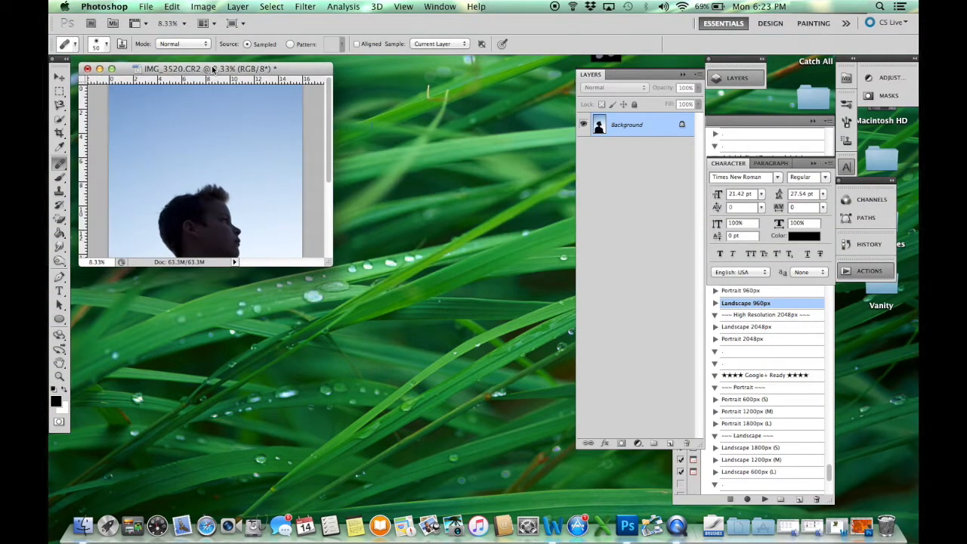
pyautogui.click(859, 519)
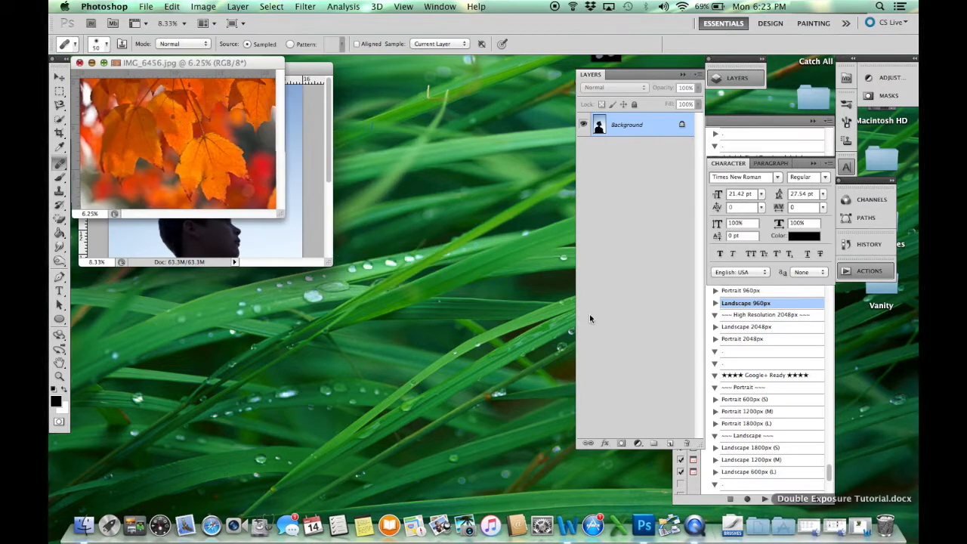
# Enlarge the IMG_3520.CR2 and IMG_6456.jpg windows so that each whole photo fits inside its window.
pyautogui.click(306, 68)
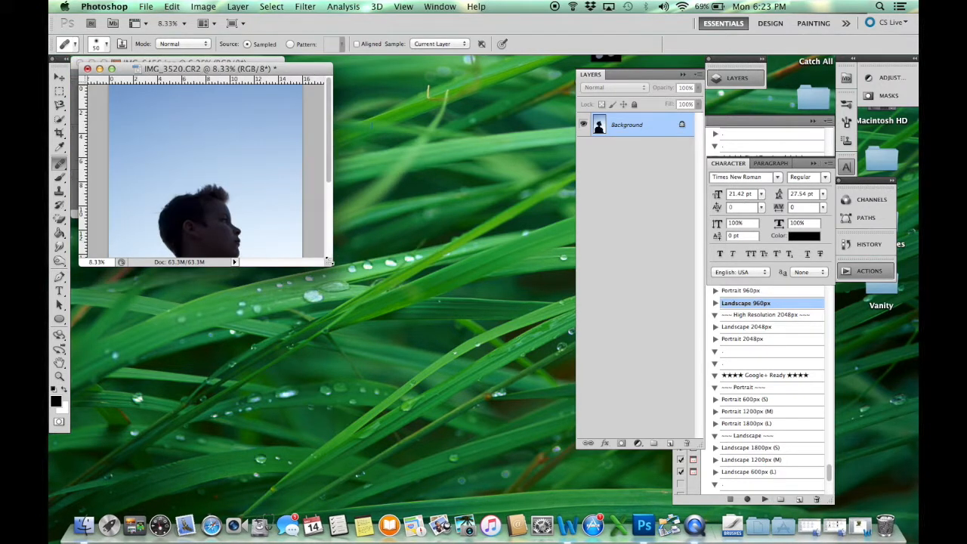
pyautogui.moveTo(329, 262); pyautogui.dragTo(481, 451)
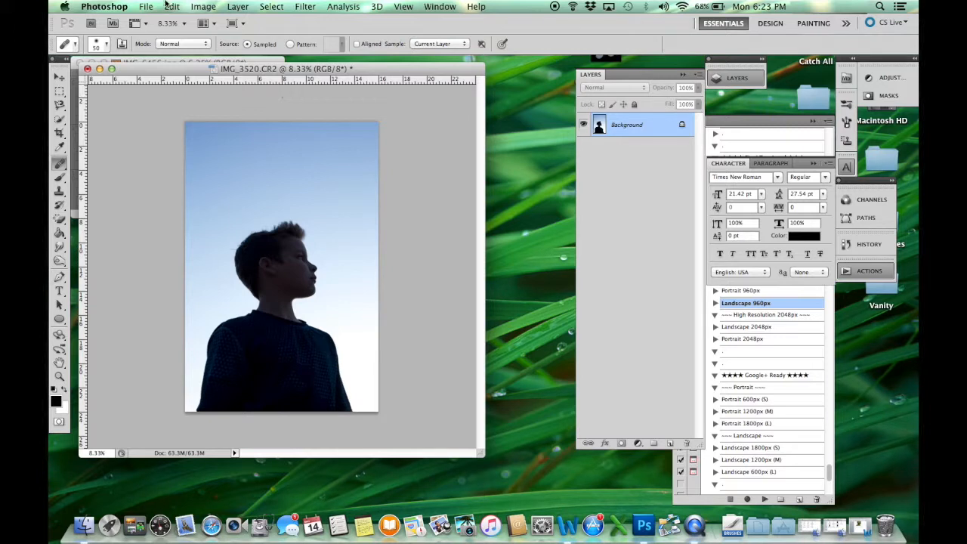
pyautogui.click(238, 62)
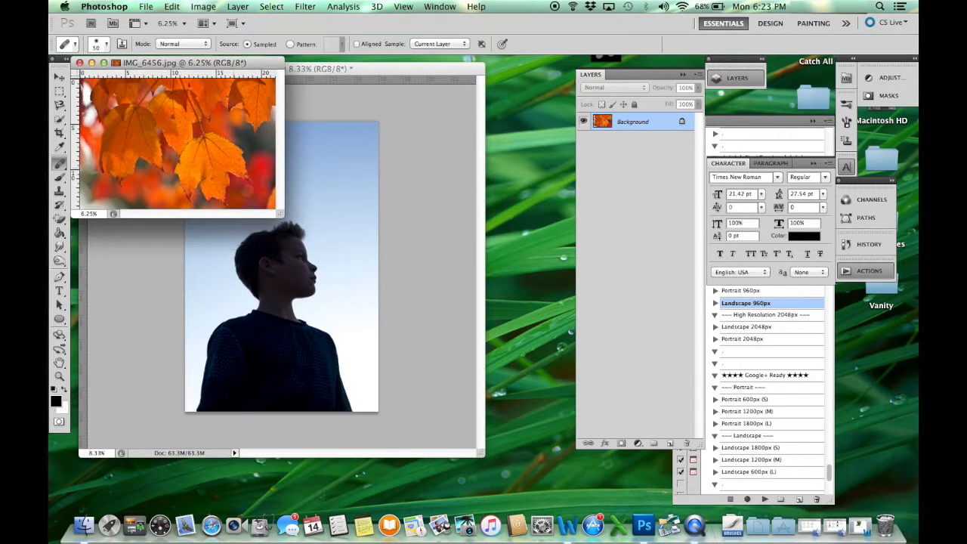
pyautogui.moveTo(279, 218); pyautogui.dragTo(327, 265)
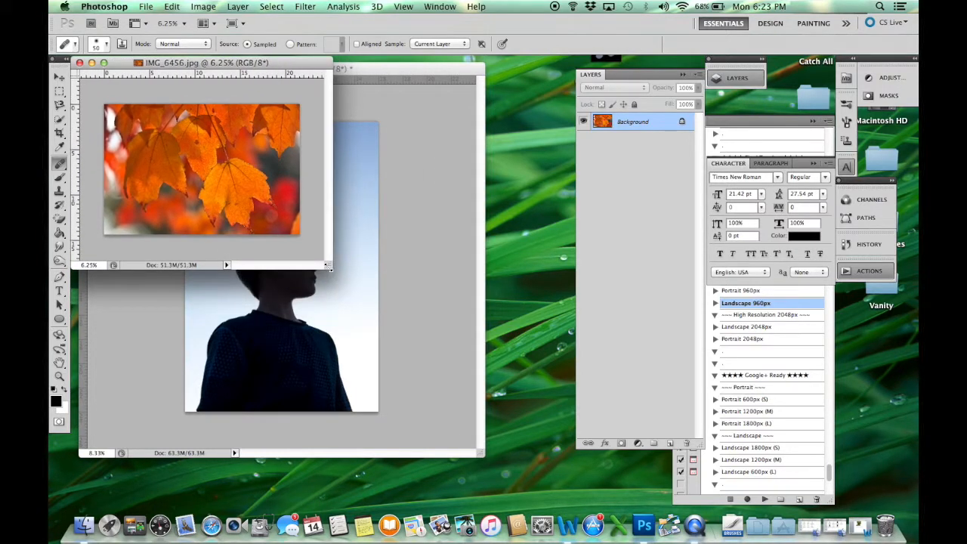
# Examine the silhouette portrait and the leaf photo in turn, shifting the portrait window slightly away from the leaf window.
pyautogui.click(420, 70)
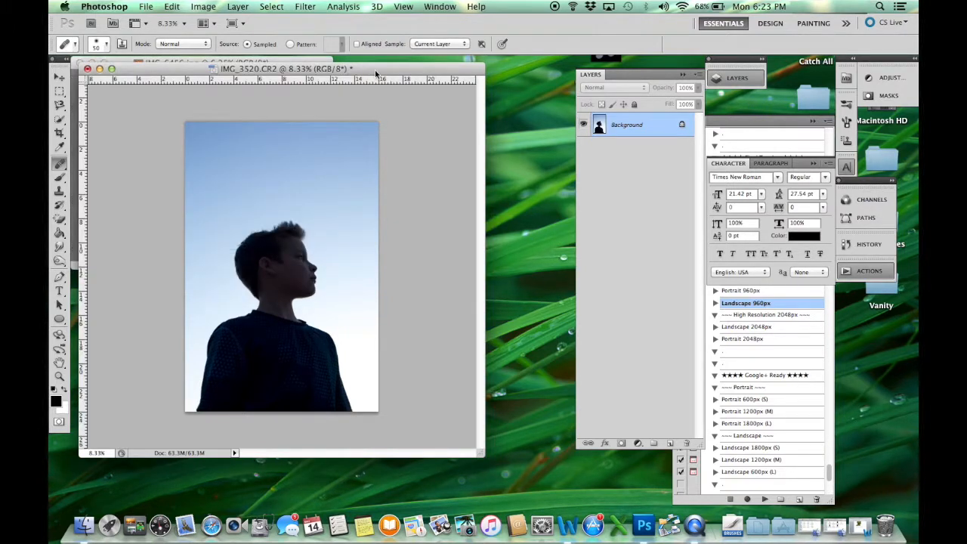
pyautogui.moveTo(360, 70); pyautogui.dragTo(386, 78)
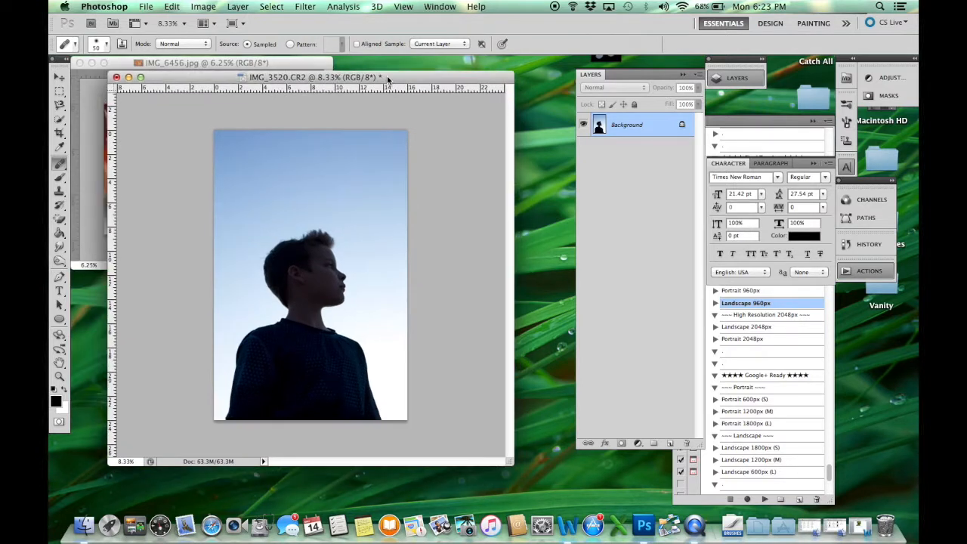
pyautogui.click(292, 64)
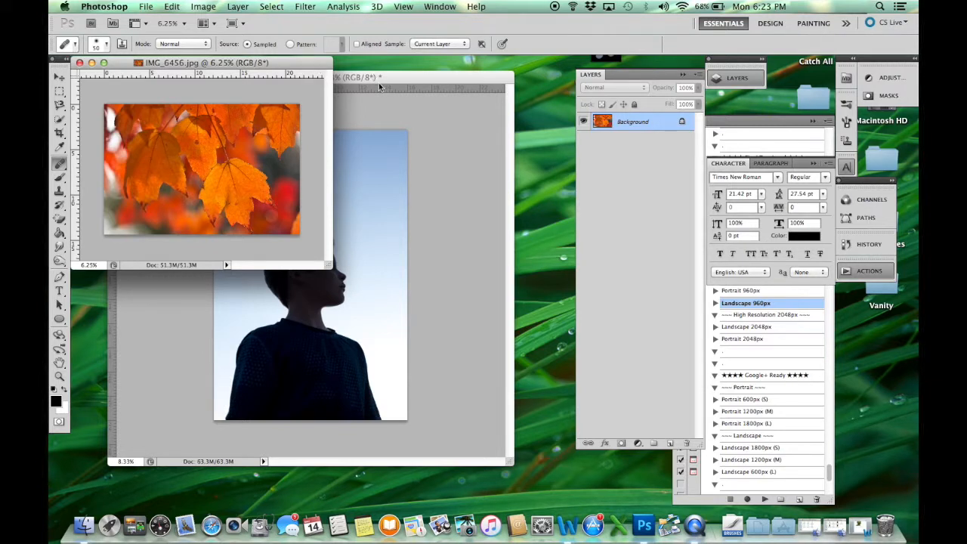
pyautogui.click(459, 79)
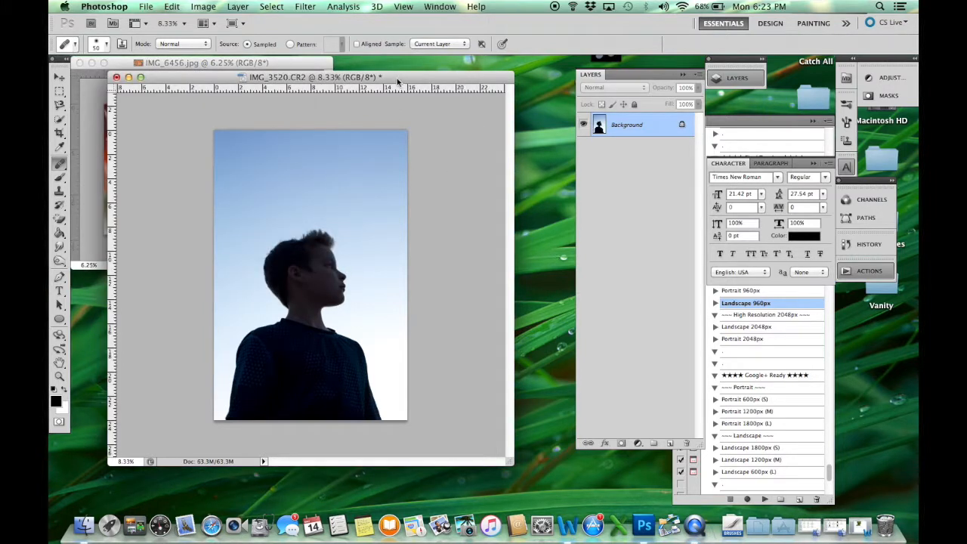
pyautogui.moveTo(396, 76); pyautogui.dragTo(416, 68)
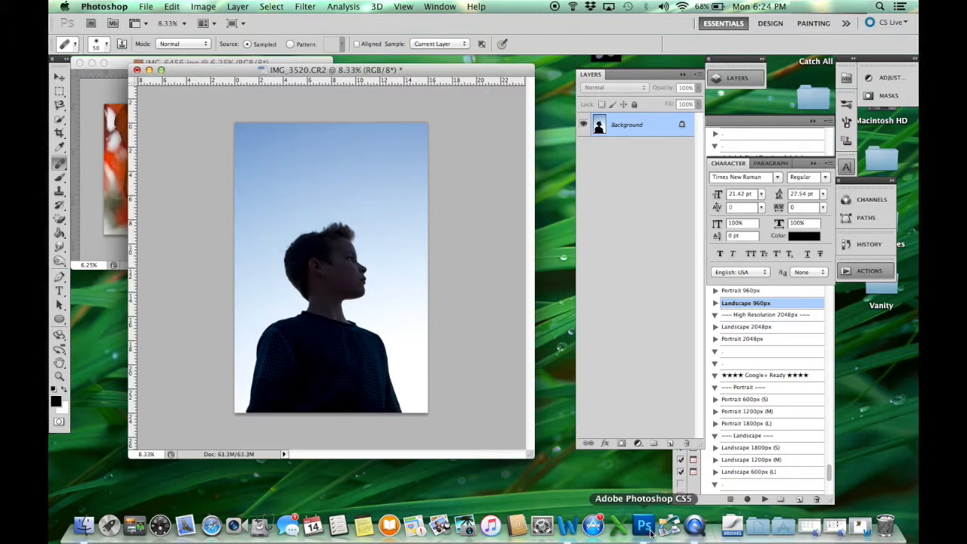
pyautogui.click(292, 62)
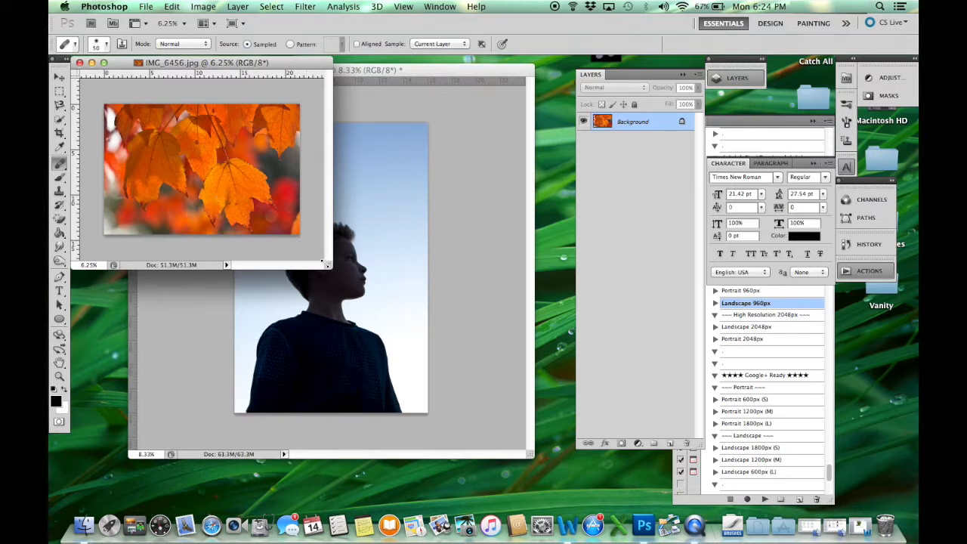
pyautogui.click(413, 72)
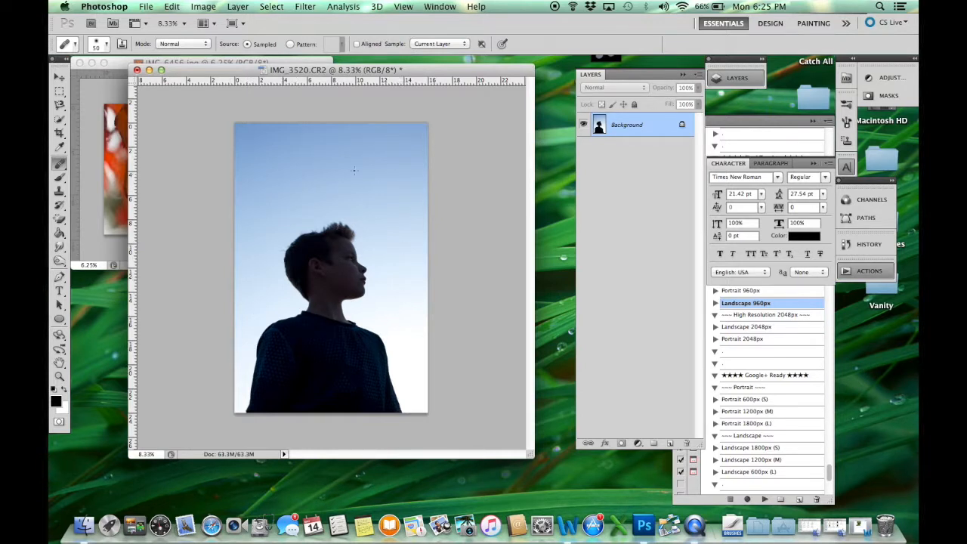
# Enlarge the leaf photo's window and rotate the leaf image 90° counterclockwise to portrait orientation.
pyautogui.click(125, 66)
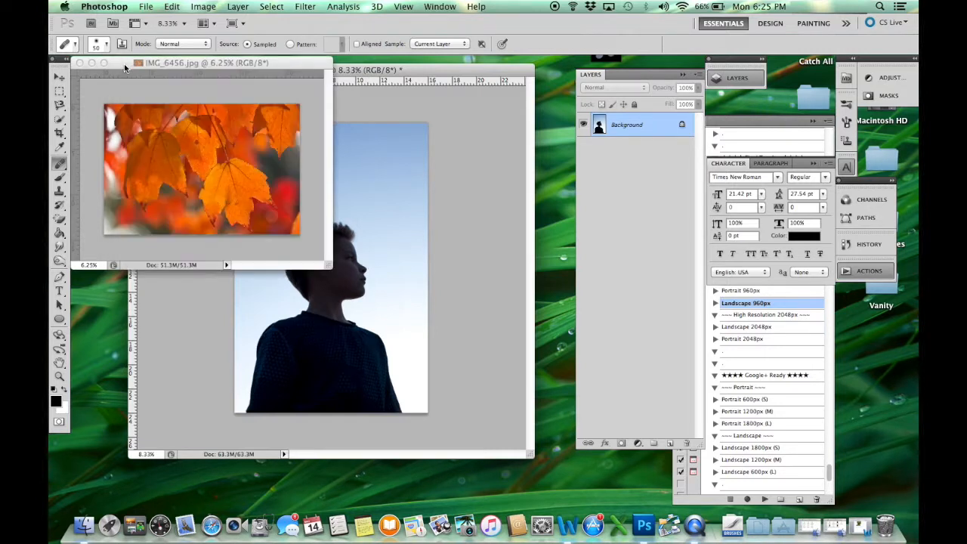
pyautogui.moveTo(327, 266); pyautogui.dragTo(465, 336)
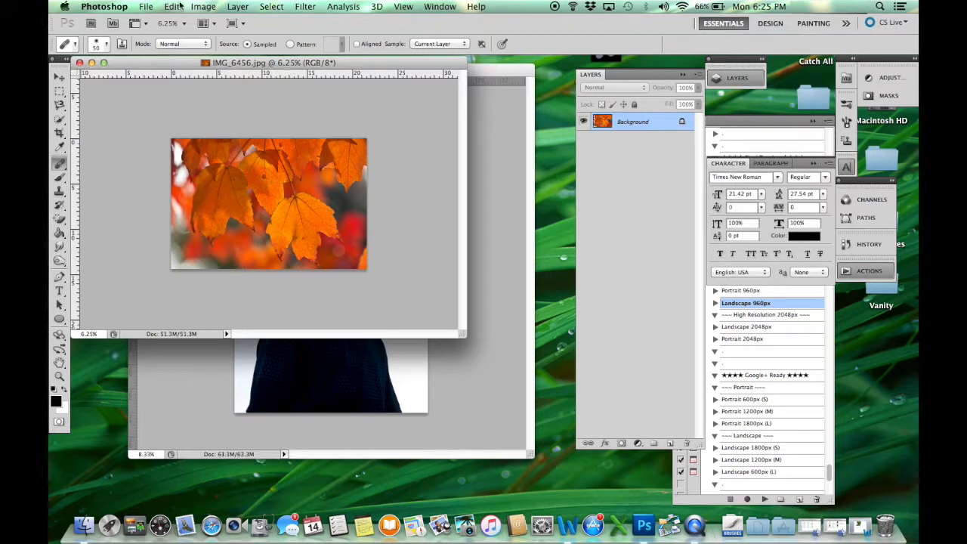
pyautogui.click(212, 9)
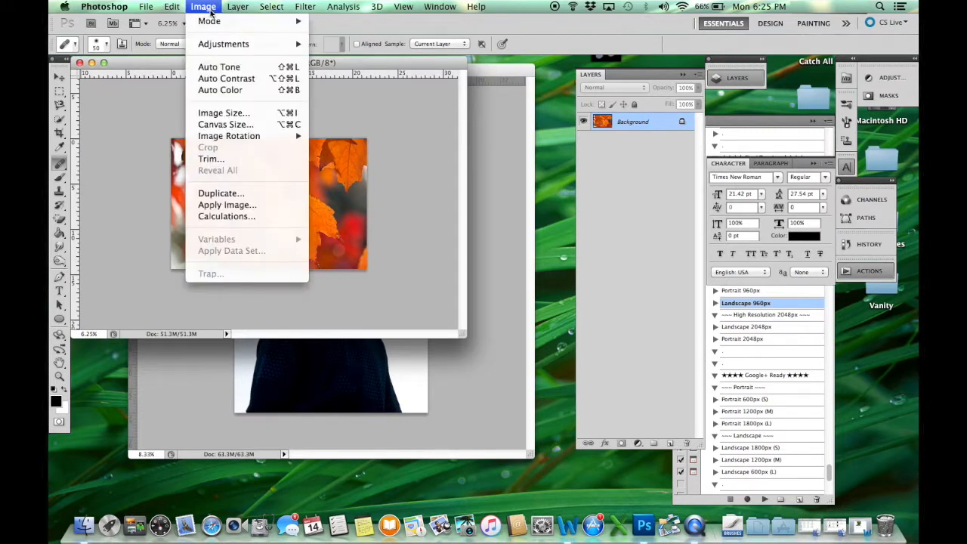
pyautogui.moveTo(234, 139)
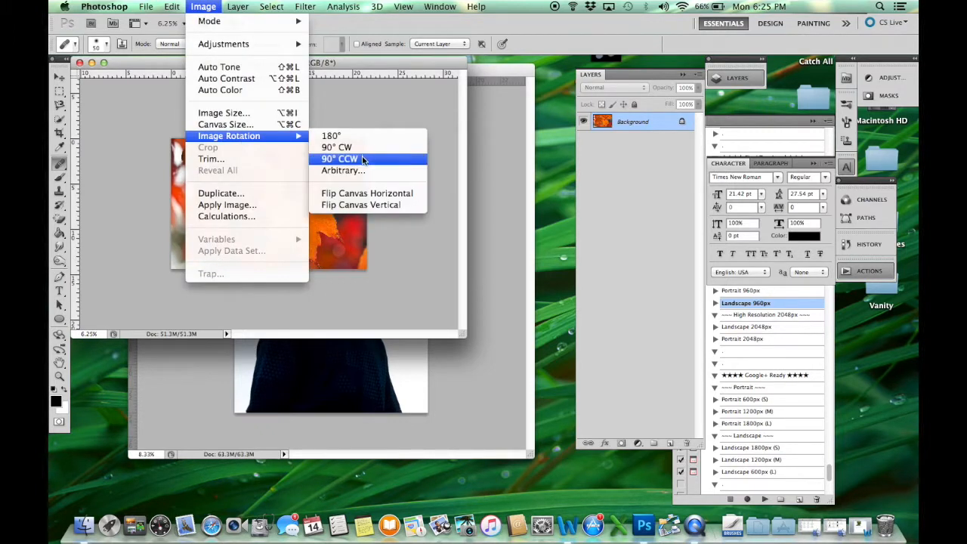
pyautogui.click(339, 158)
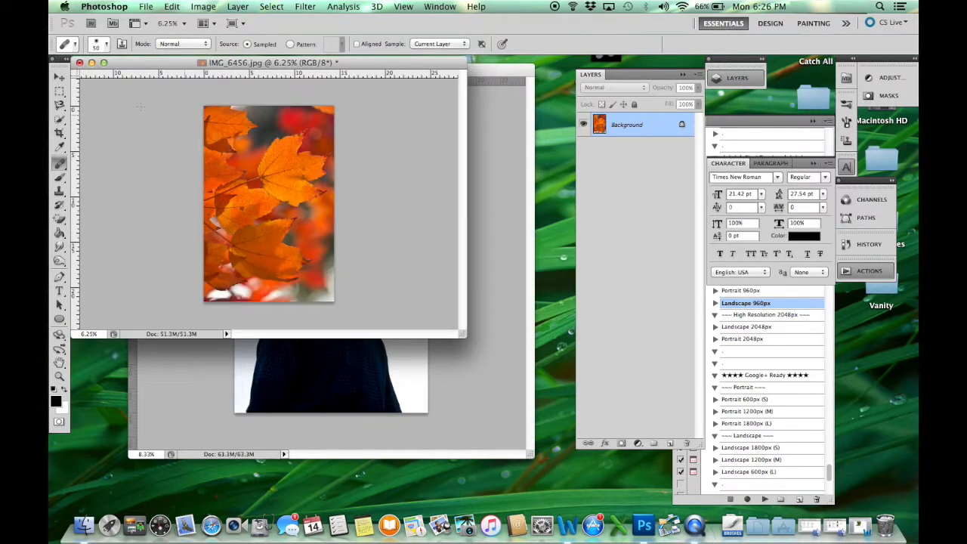
# Bring the leaf image into the IMG_3520.CR2 document with the Move tool and align it with the canvas's upper-left corner.
pyautogui.press('v')
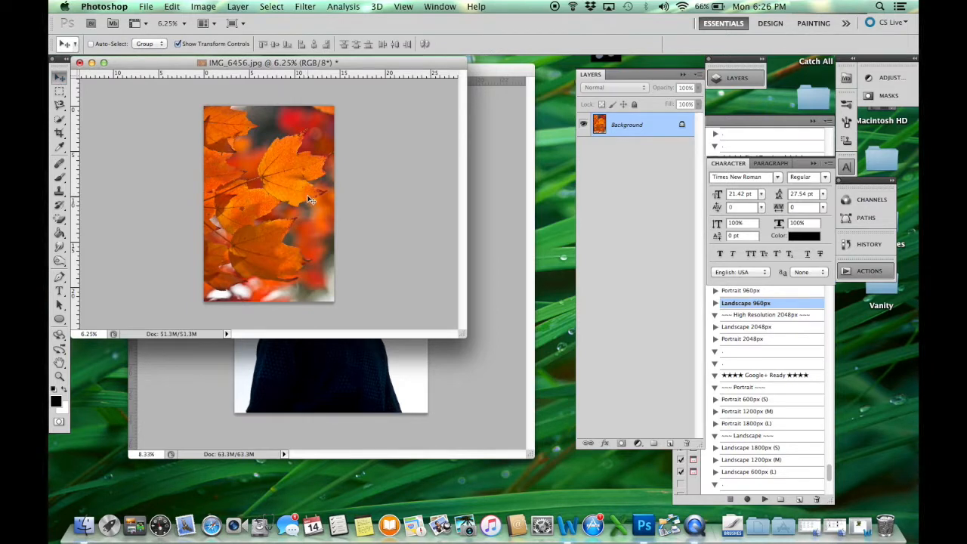
pyautogui.moveTo(309, 199); pyautogui.dragTo(415, 373)
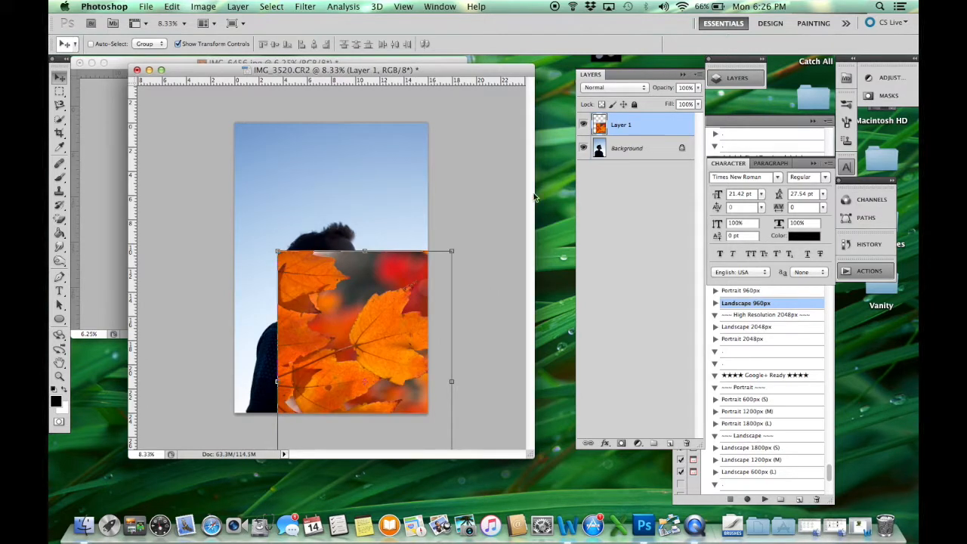
pyautogui.moveTo(321, 276); pyautogui.dragTo(276, 150)
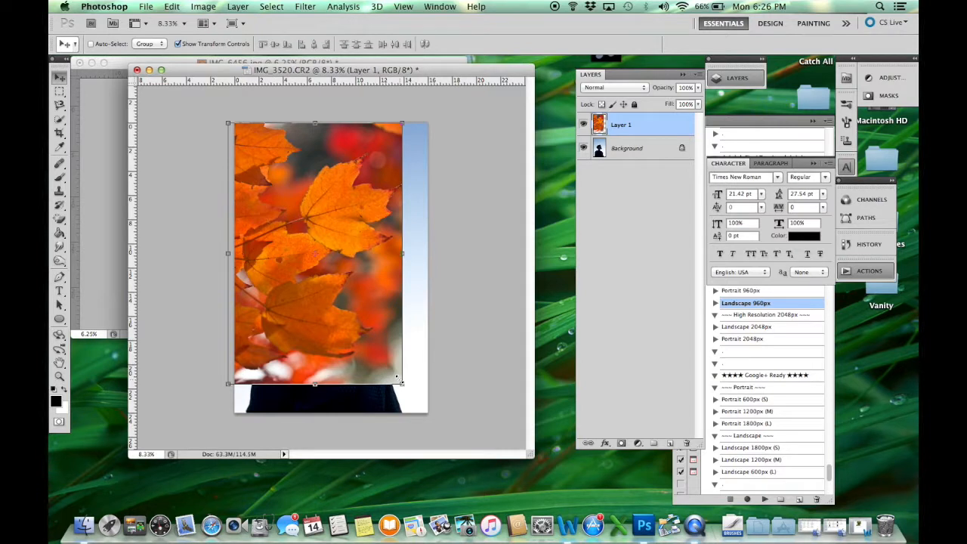
# Scale the leaf layer proportionally to about 115% with Free Transform so it covers the whole portrait, and apply it.
pyautogui.press('super+t')
pyautogui.click(251, 43)
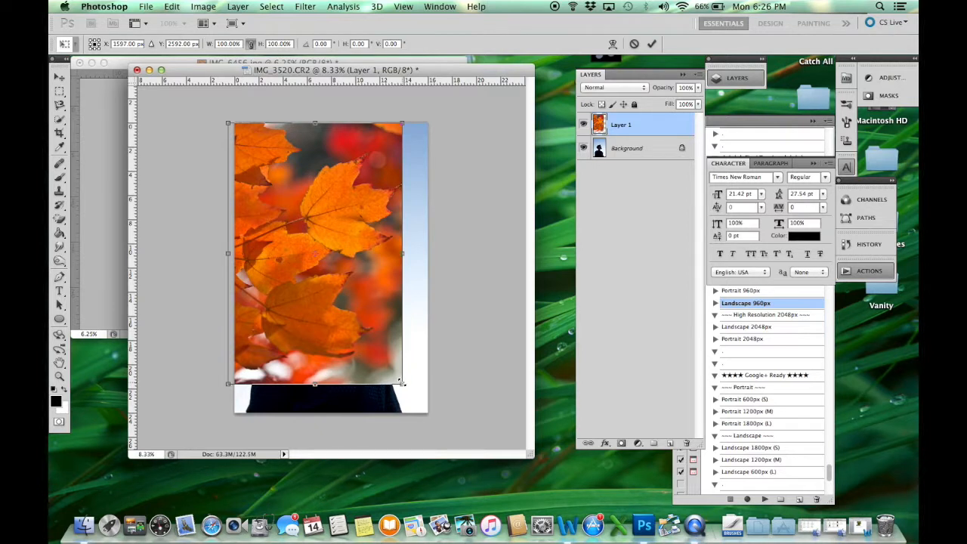
pyautogui.moveTo(402, 384); pyautogui.dragTo(420, 402)
pyautogui.moveTo(430, 413); pyautogui.dragTo(434, 421)
pyautogui.moveTo(412, 378)
pyautogui.mouseDown()
pyautogui.moveTo(412, 366)
pyautogui.moveTo(399, 373)
pyautogui.mouseUp()
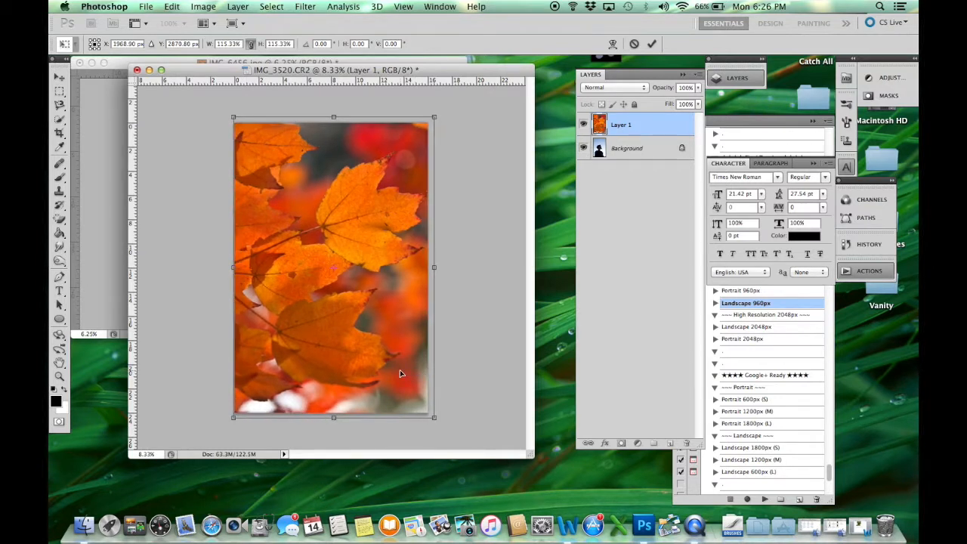
pyautogui.press('Return')
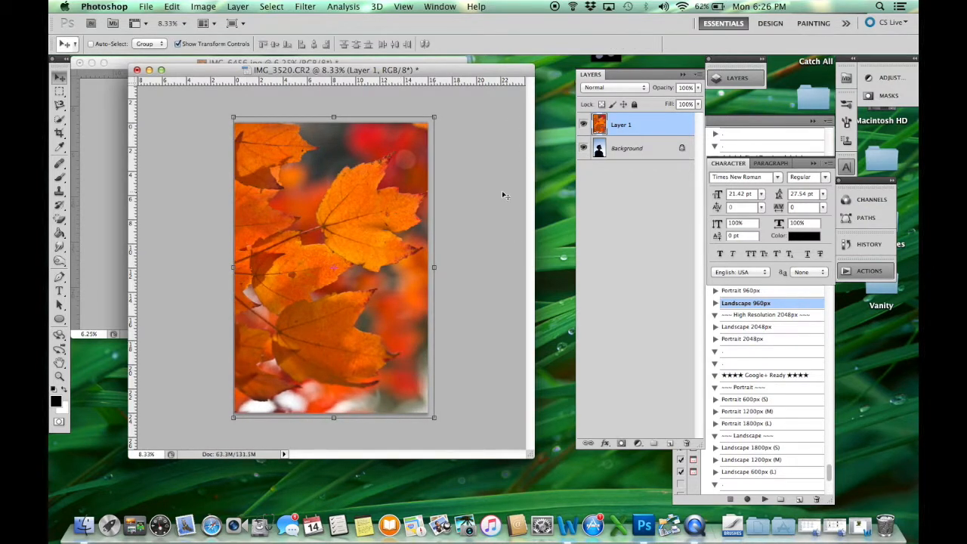
# Set the leaf layer's blend mode to Screen in its layer style options.
pyautogui.doubleClick(672, 130)
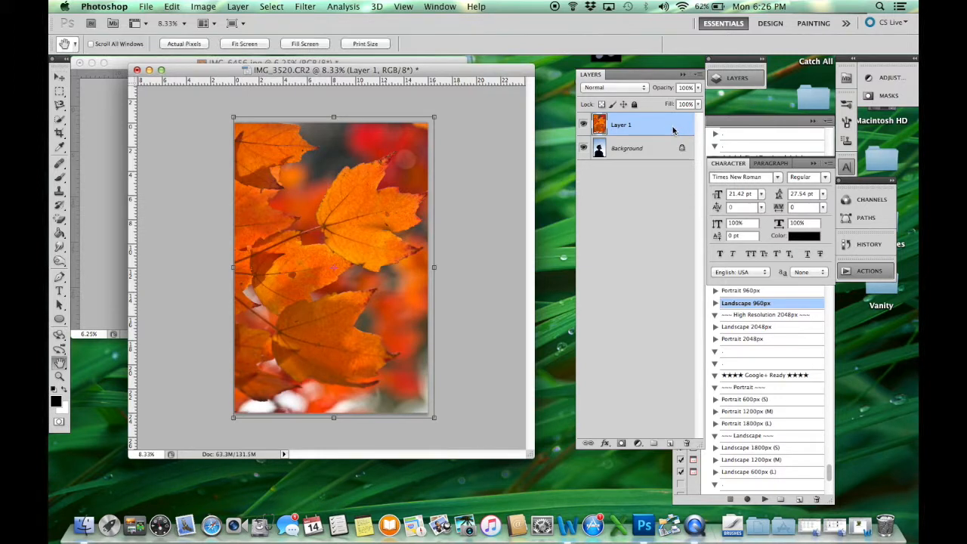
pyautogui.click(608, 162)
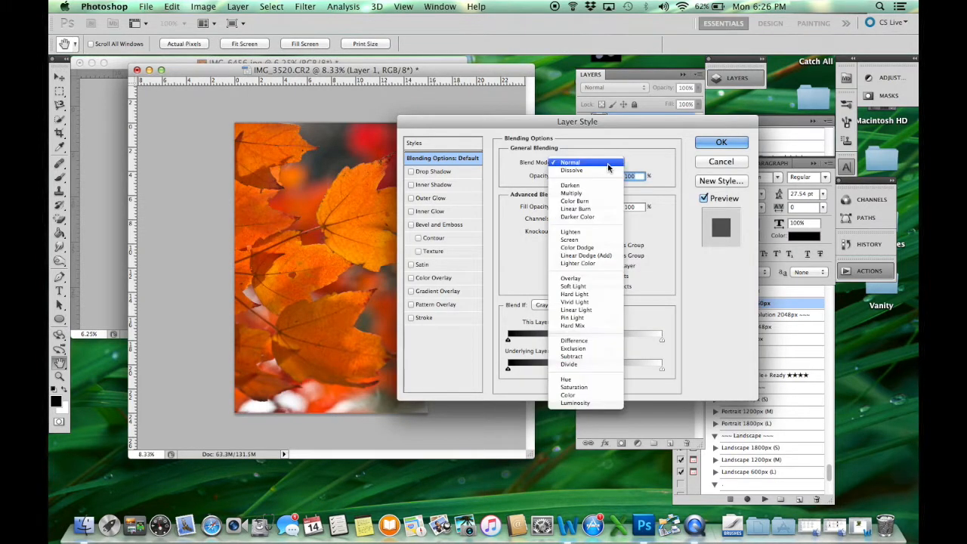
pyautogui.click(579, 241)
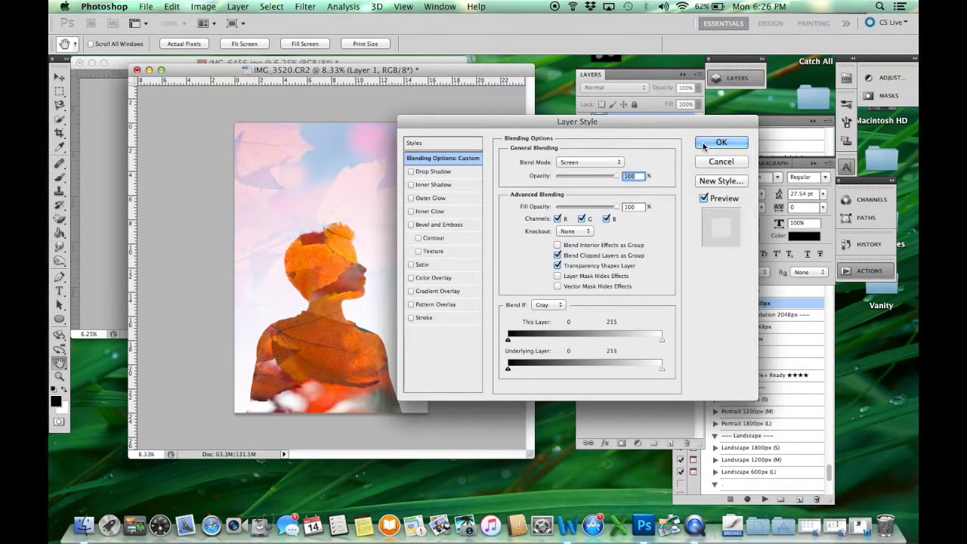
pyautogui.click(719, 143)
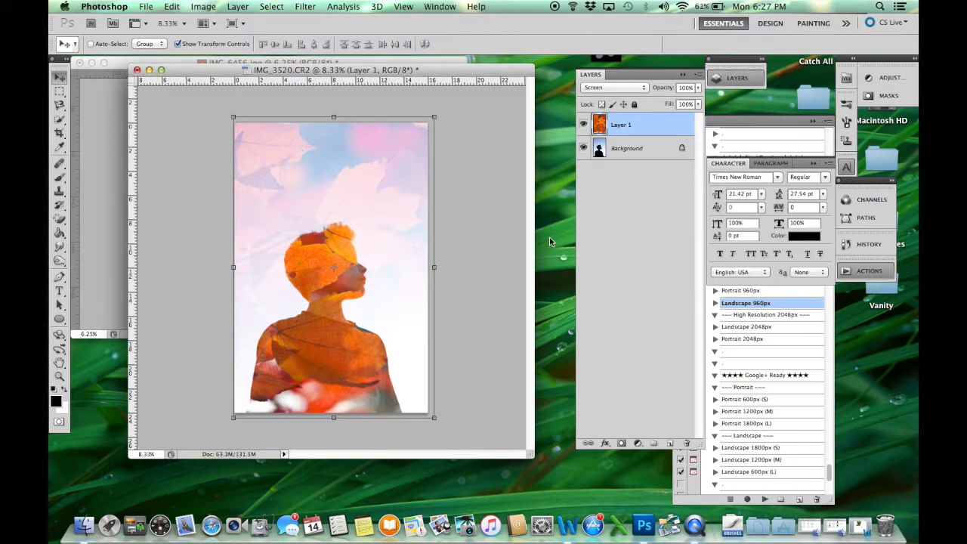
# Try out the leaf layer's opacity adjustment and leave it at 100%.
pyautogui.click(699, 88)
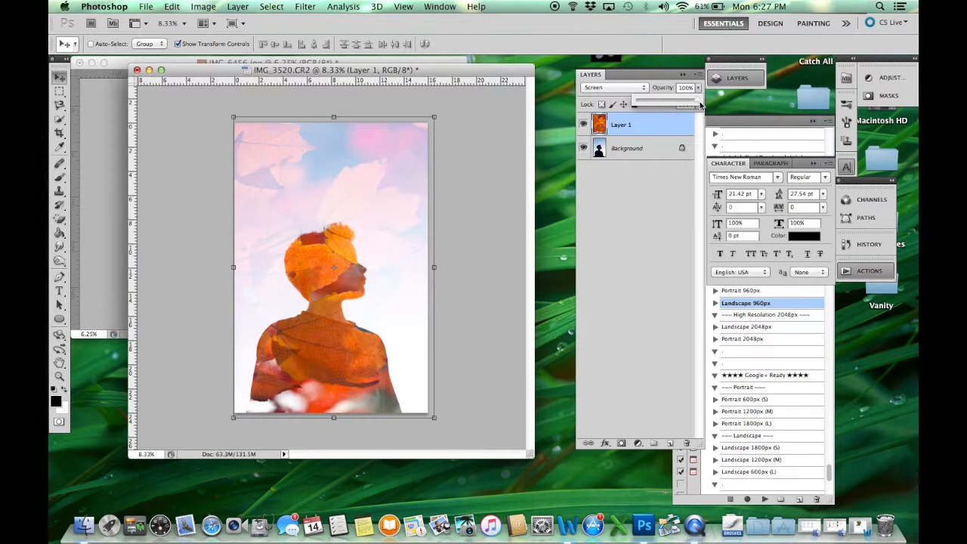
pyautogui.moveTo(698, 103)
pyautogui.mouseDown()
pyautogui.moveTo(666, 113)
pyautogui.moveTo(699, 108)
pyautogui.mouseUp()
pyautogui.moveTo(699, 102)
pyautogui.mouseDown()
pyautogui.moveTo(669, 103)
pyautogui.moveTo(704, 106)
pyautogui.mouseUp()
pyautogui.click(373, 254)
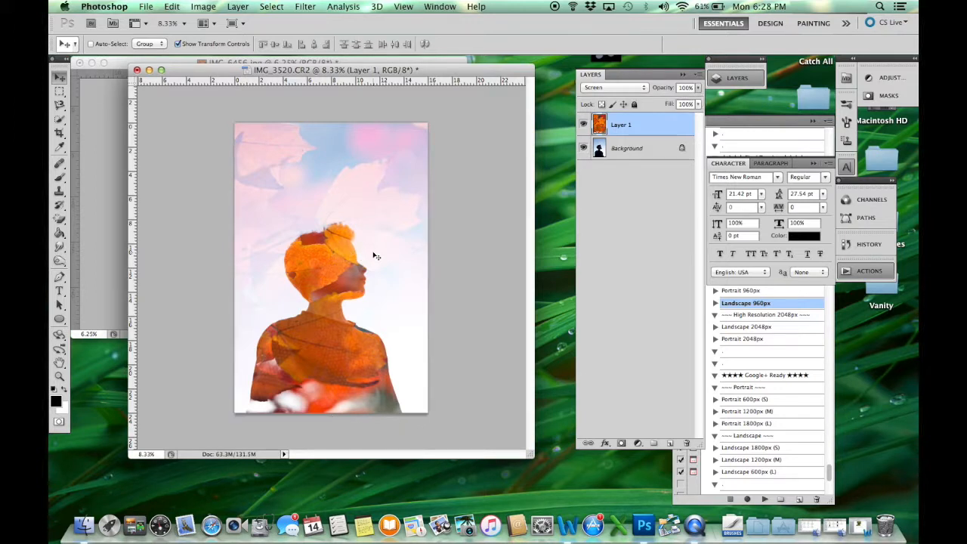
# Reposition the leaf layer and scale it proportionally to about 115.5% with Free Transform so it covers the whole canvas, and apply it.
pyautogui.moveTo(373, 252); pyautogui.dragTo(355, 242)
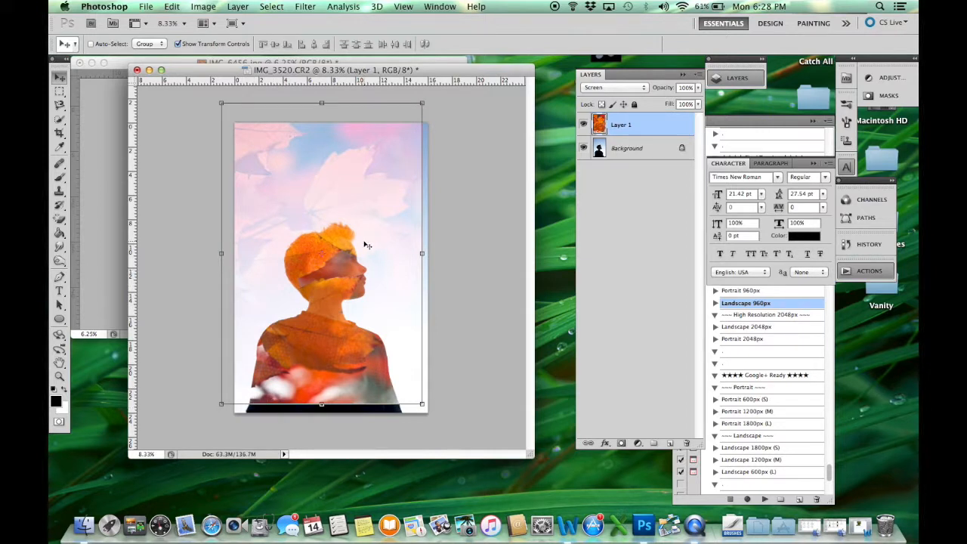
pyautogui.click(222, 404)
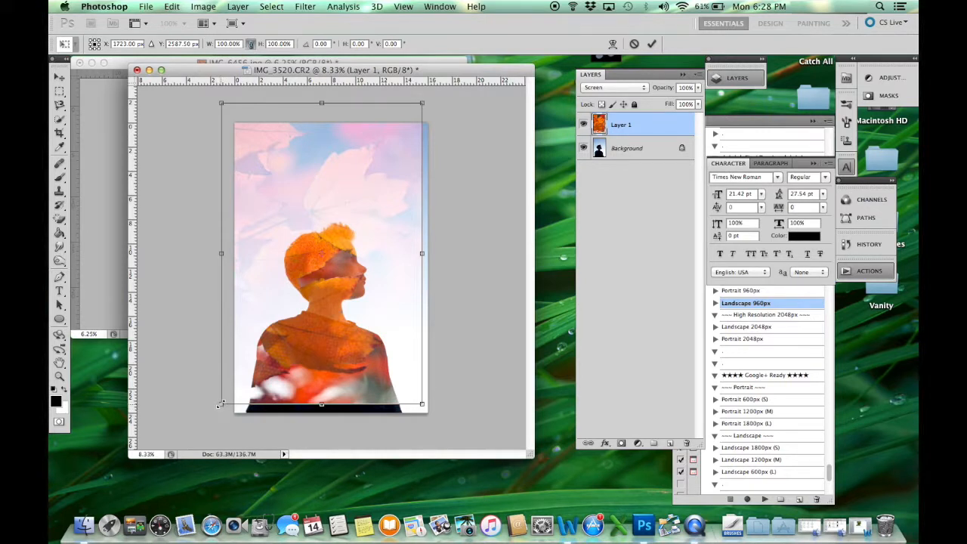
pyautogui.moveTo(219, 404); pyautogui.dragTo(209, 423)
pyautogui.moveTo(312, 342); pyautogui.dragTo(321, 319)
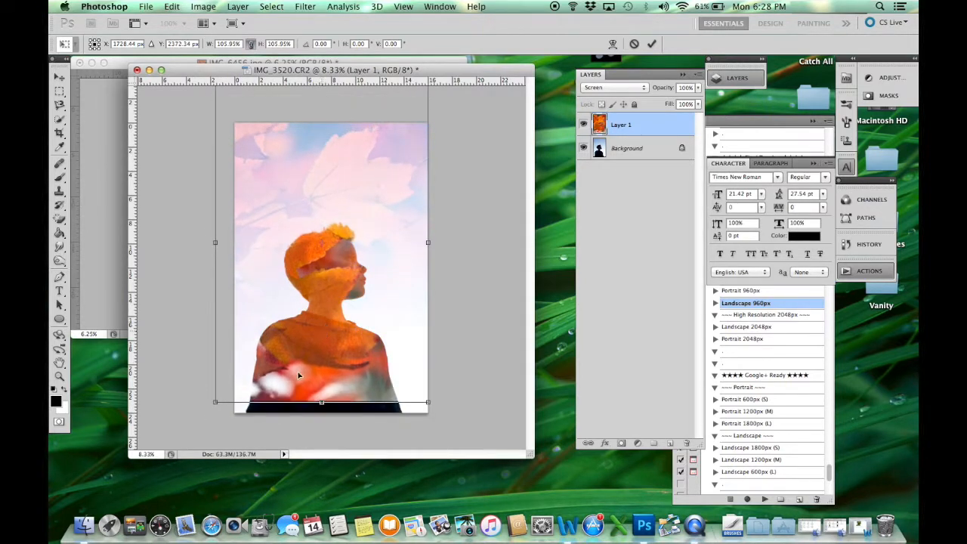
pyautogui.moveTo(216, 404); pyautogui.dragTo(195, 429)
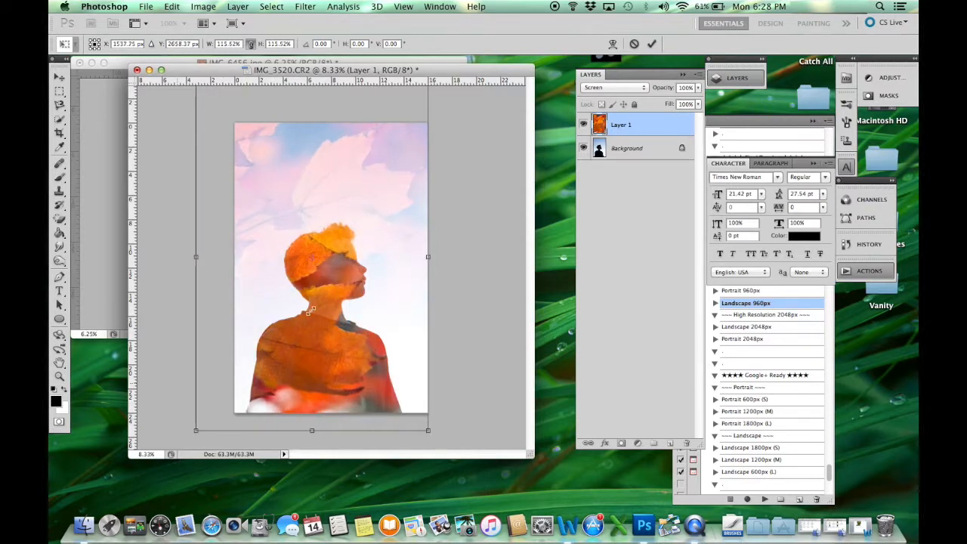
pyautogui.moveTo(371, 313); pyautogui.dragTo(373, 305)
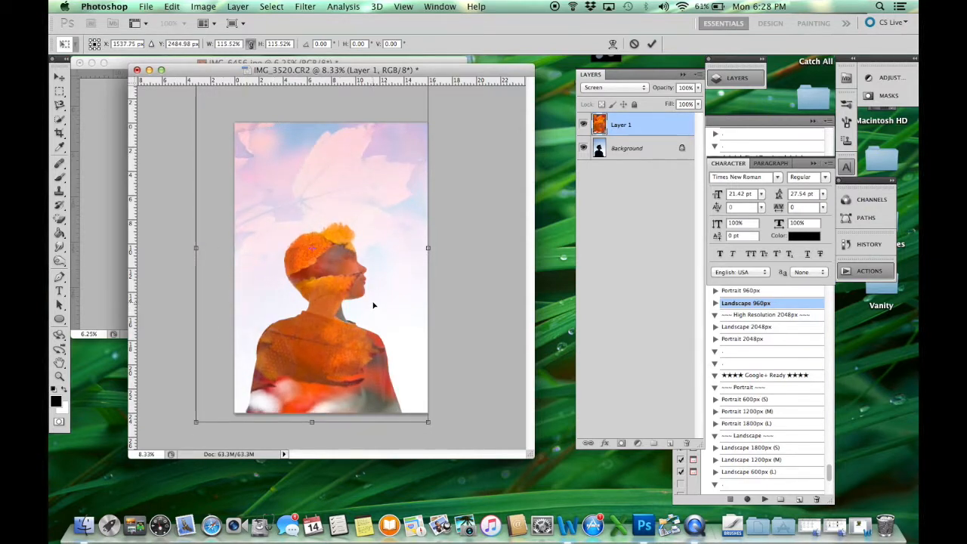
pyautogui.press('Right')
pyautogui.press('Right')
pyautogui.press('Right')
pyautogui.press('Right')
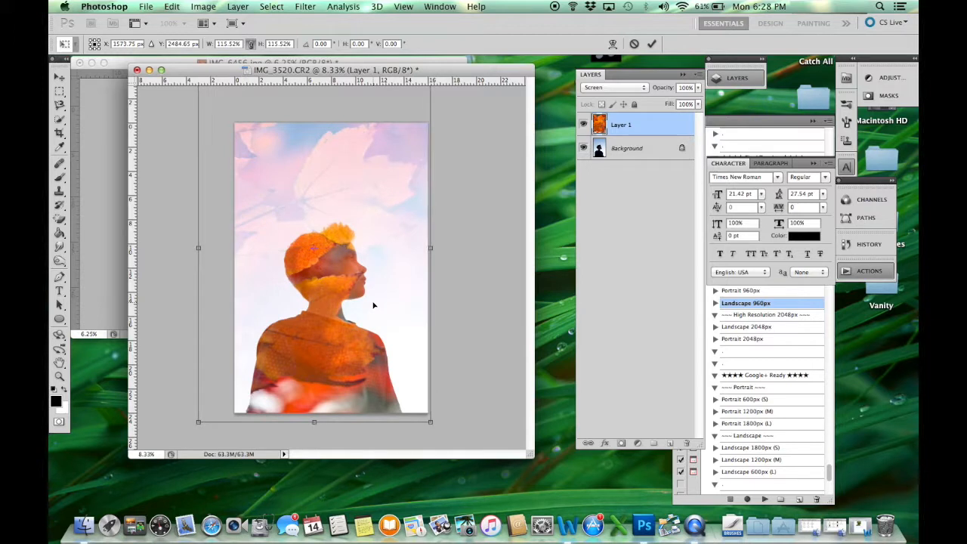
pyautogui.press('Return')
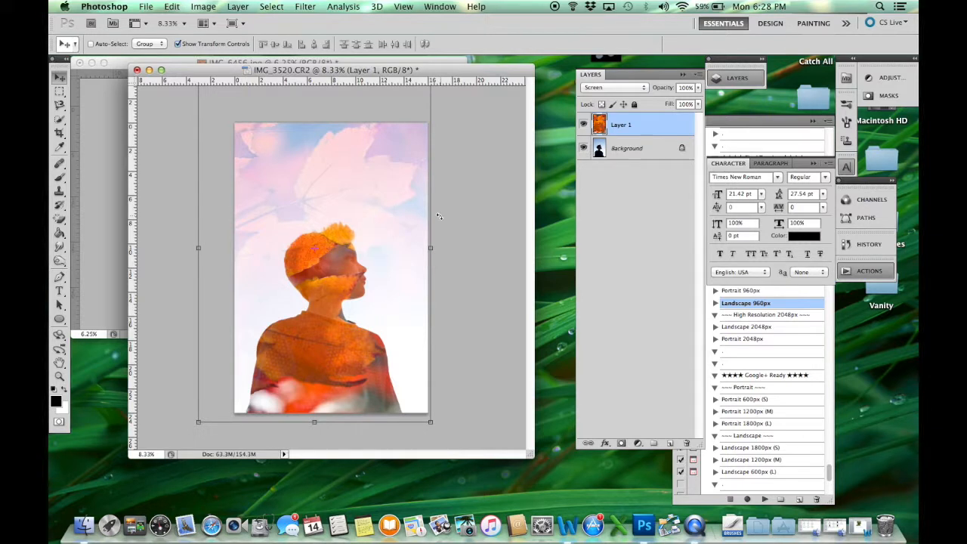
# Add a layer mask to the leaf layer and enlarge the Brush tool to 700 px.
pyautogui.click(622, 443)
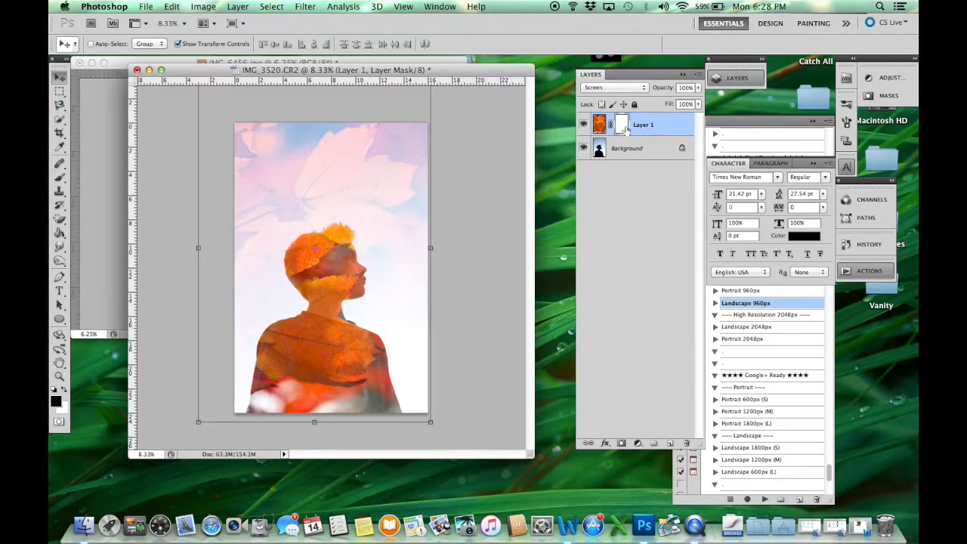
pyautogui.click(59, 178)
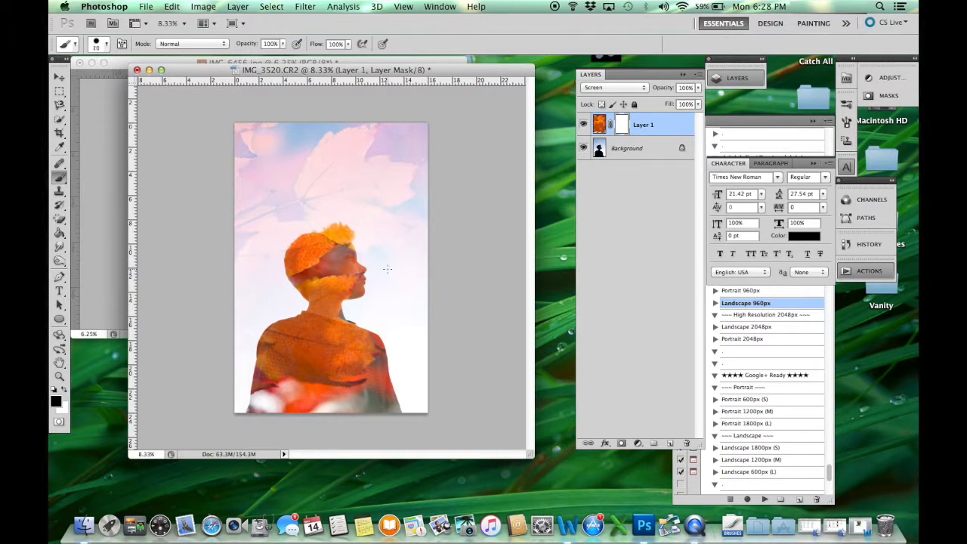
pyautogui.press(']')
pyautogui.press(']')
pyautogui.press(']')
pyautogui.press(']')
pyautogui.press(']')
pyautogui.press(']')
pyautogui.press(']')
pyautogui.press(']')
pyautogui.press(']')
pyautogui.press(']')
pyautogui.press(']')
pyautogui.press(']')
pyautogui.press(']')
pyautogui.press(']')
# Try a hard black brush stroke on the mask over the sky beside the figure, and undo it.
pyautogui.moveTo(407, 278)
pyautogui.mouseDown()
pyautogui.moveTo(415, 209)
pyautogui.moveTo(421, 279)
pyautogui.moveTo(422, 242)
pyautogui.moveTo(383, 153)
pyautogui.mouseUp()
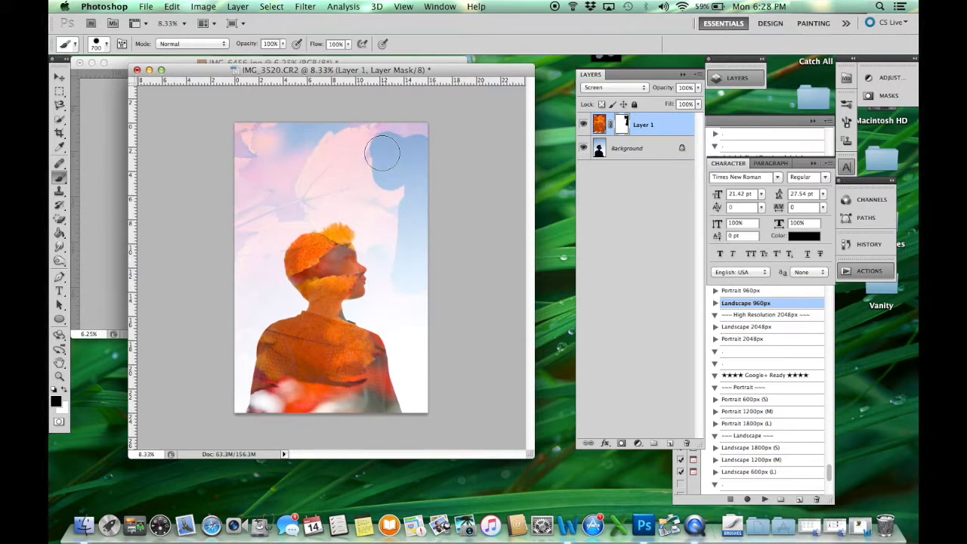
pyautogui.click(180, 6)
pyautogui.click(180, 21)
# Soften the brush to minimum hardness and set its opacity to 23% and its flow to 24%.
pyautogui.click(107, 44)
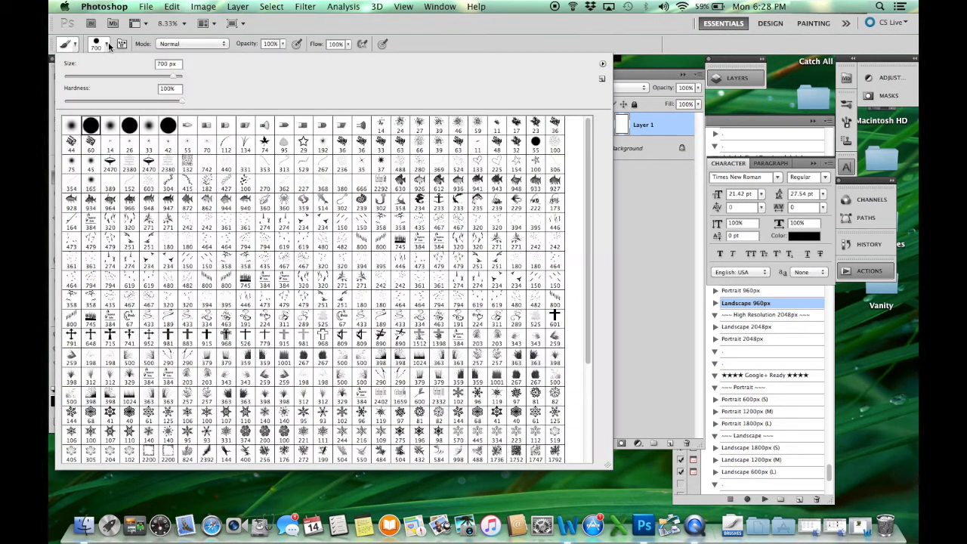
pyautogui.click(66, 101)
pyautogui.click(103, 47)
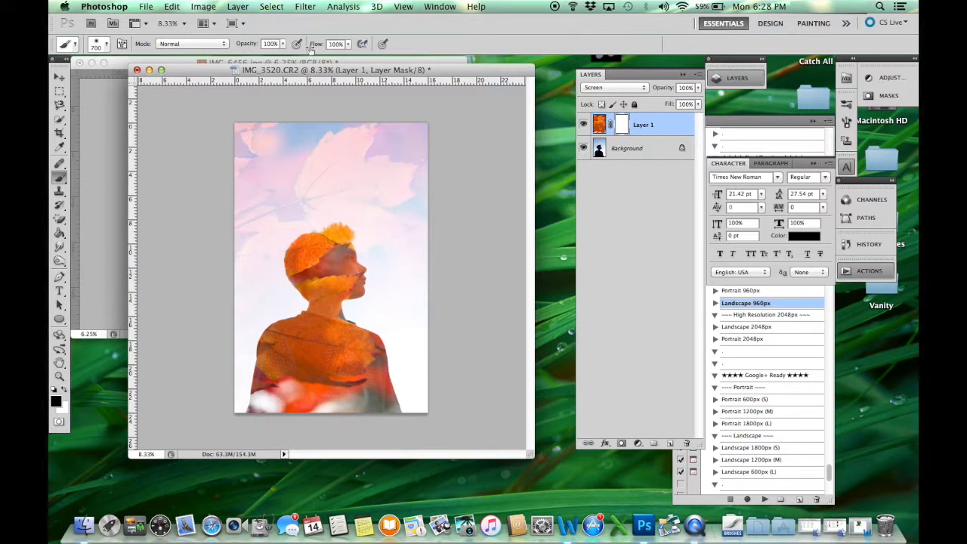
pyautogui.moveTo(285, 45); pyautogui.dragTo(238, 59)
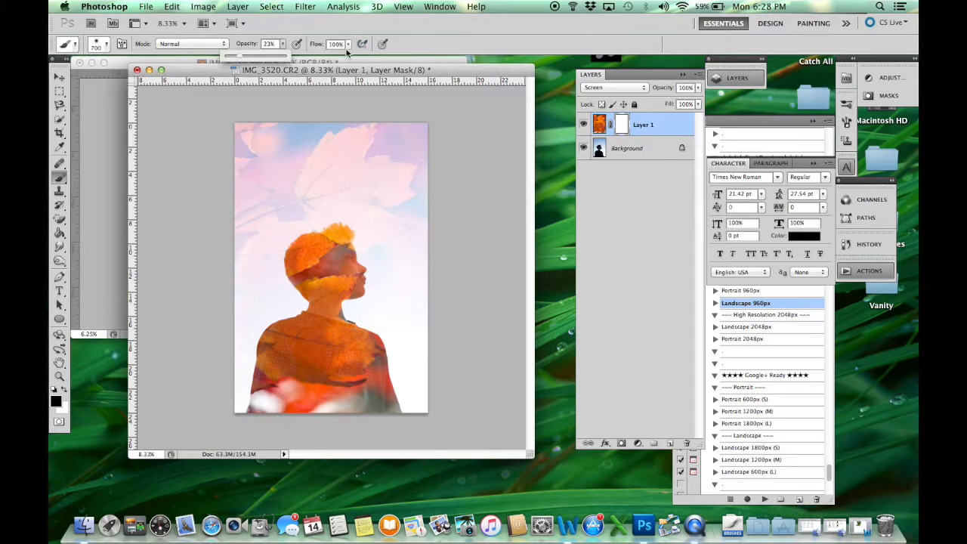
pyautogui.click(347, 46)
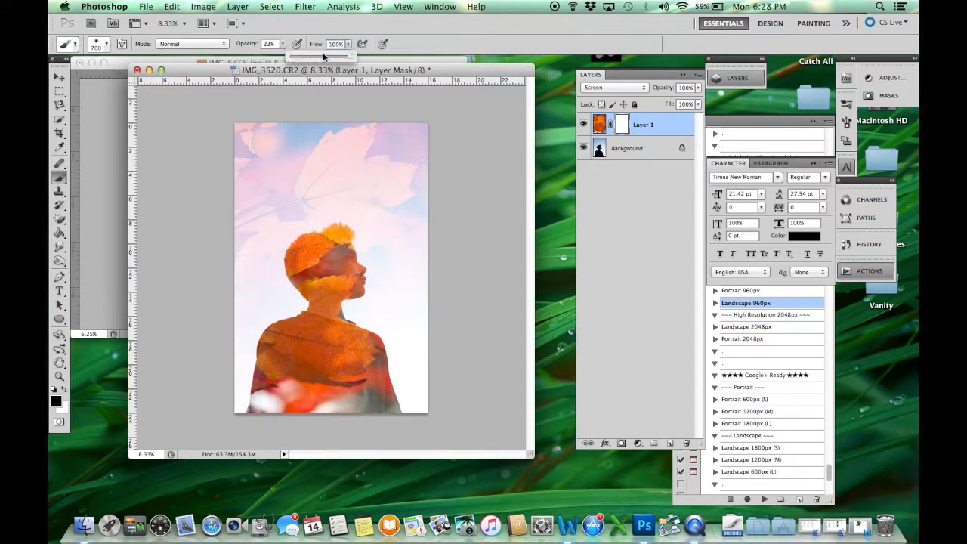
pyautogui.click(306, 58)
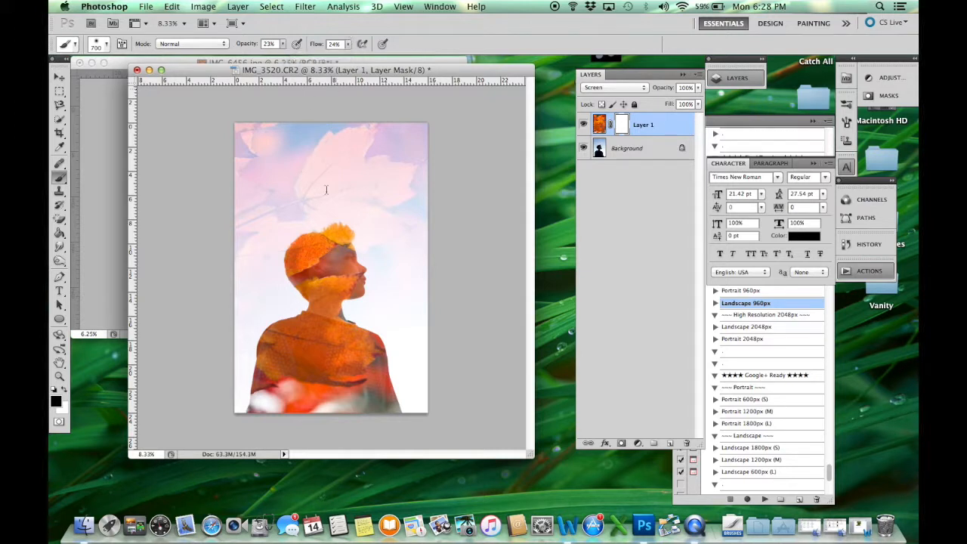
# Paint black softly on the leaf layer's mask over the face to reduce the leaf texture there.
pyautogui.moveTo(320, 255)
pyautogui.mouseDown()
pyautogui.moveTo(334, 284)
pyautogui.moveTo(316, 287)
pyautogui.moveTo(332, 260)
pyautogui.moveTo(342, 283)
pyautogui.moveTo(345, 260)
pyautogui.moveTo(351, 286)
pyautogui.moveTo(343, 241)
pyautogui.moveTo(359, 281)
pyautogui.moveTo(341, 244)
pyautogui.moveTo(350, 264)
pyautogui.moveTo(304, 259)
pyautogui.moveTo(343, 268)
pyautogui.moveTo(323, 284)
pyautogui.moveTo(346, 265)
pyautogui.moveTo(324, 278)
pyautogui.moveTo(344, 277)
pyautogui.moveTo(339, 247)
pyautogui.moveTo(348, 269)
pyautogui.mouseUp()
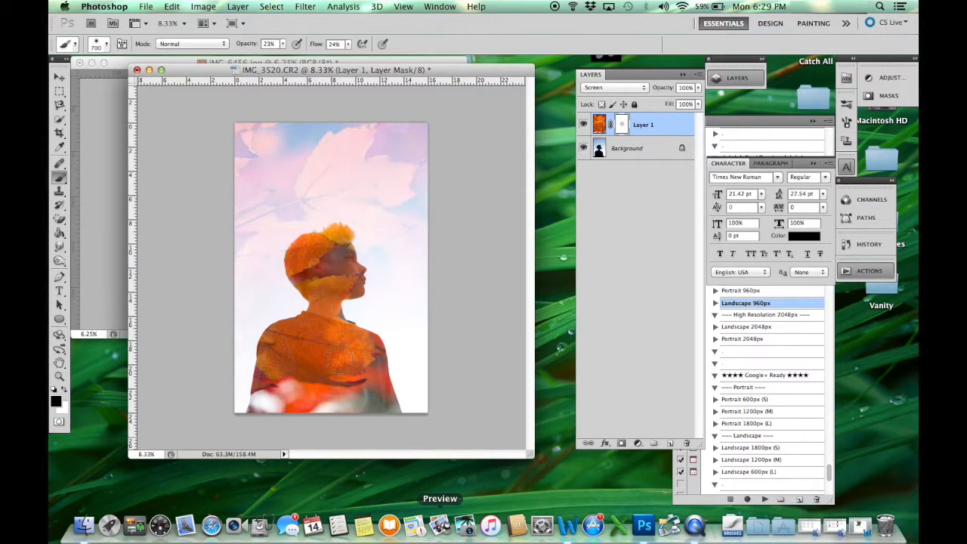
pyautogui.click(172, 7)
pyautogui.click(198, 17)
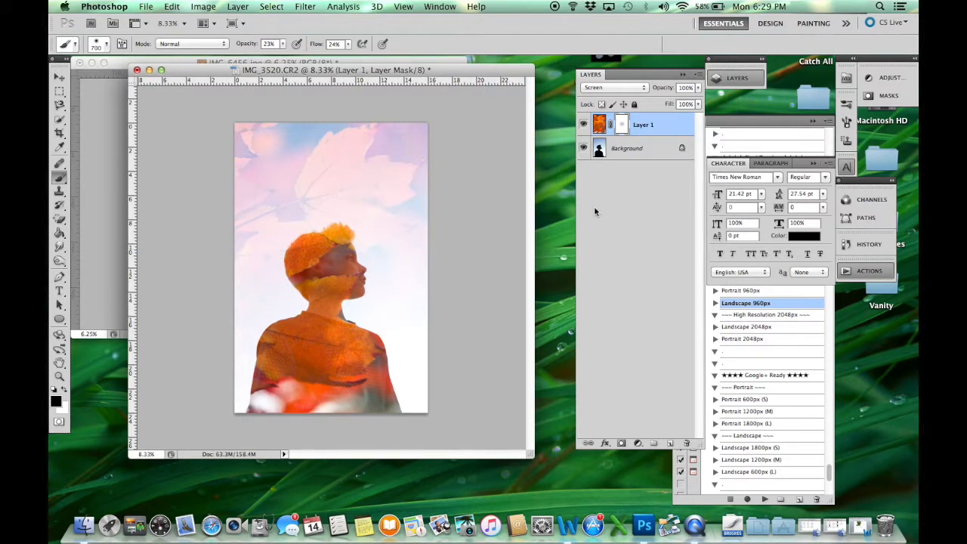
# Try the Overlay, Lighten and Soft Light blend modes in the leaf layer's style options, and return it to Screen.
pyautogui.doubleClick(679, 132)
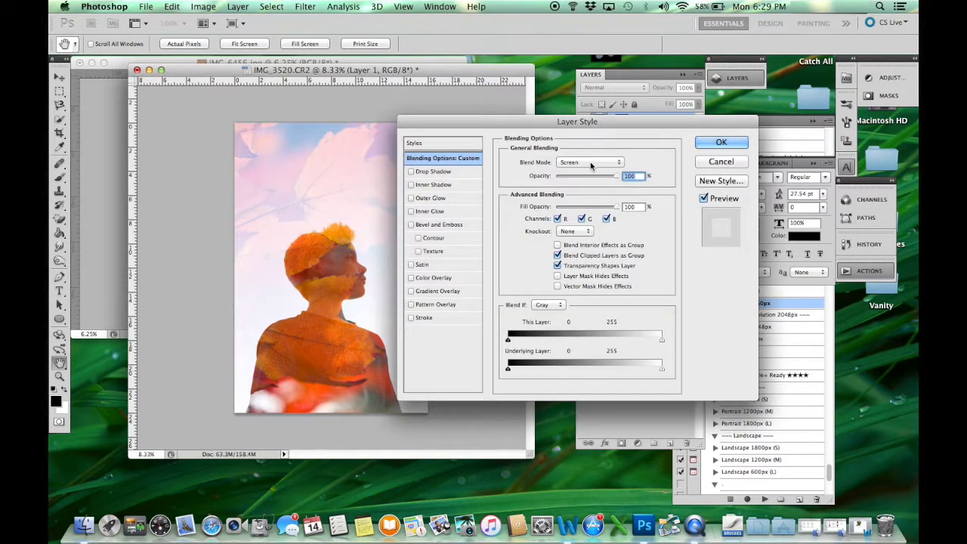
pyautogui.click(592, 163)
pyautogui.click(580, 202)
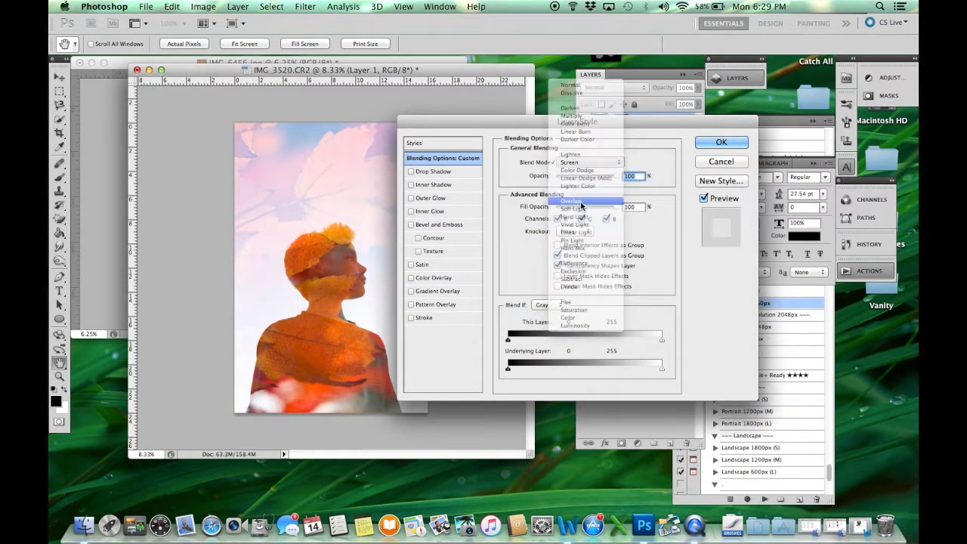
pyautogui.moveTo(598, 123); pyautogui.dragTo(669, 61)
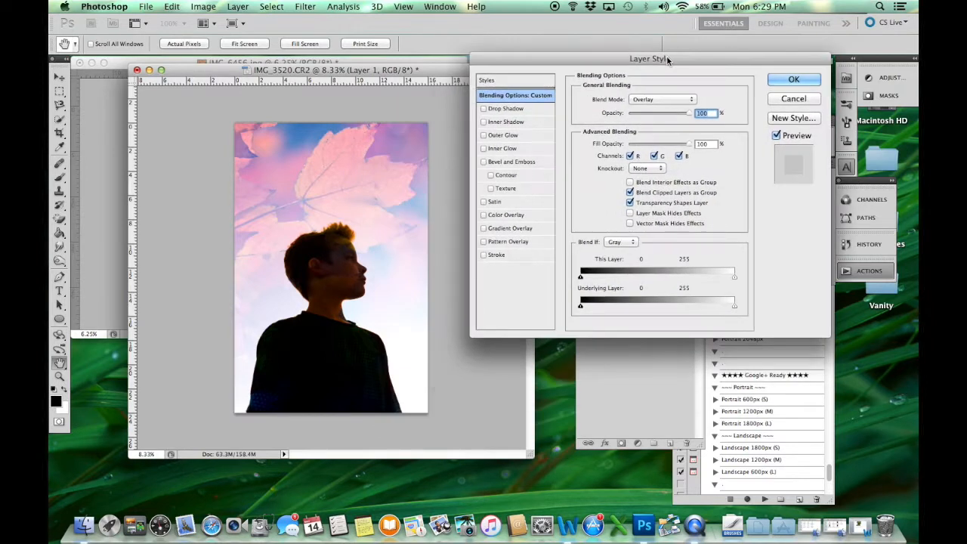
pyautogui.click(662, 99)
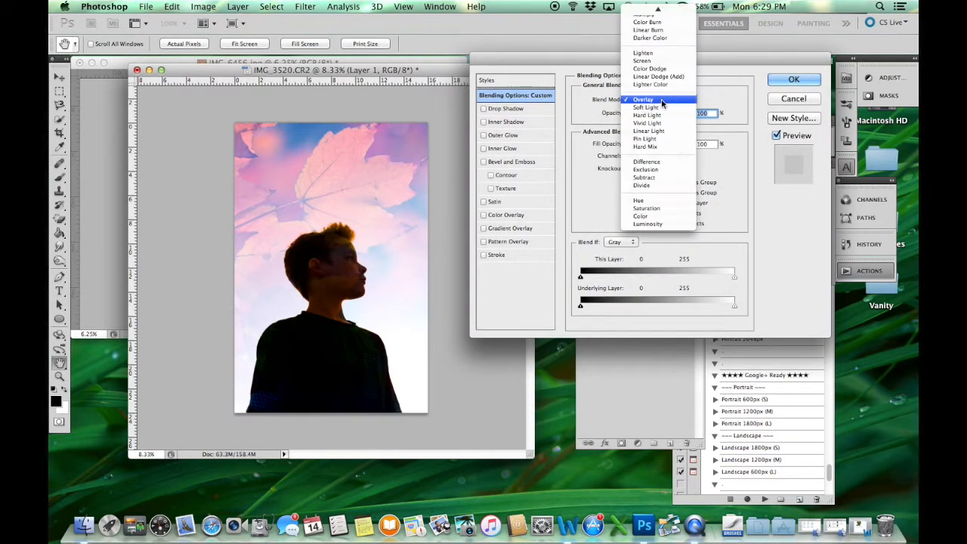
pyautogui.click(654, 54)
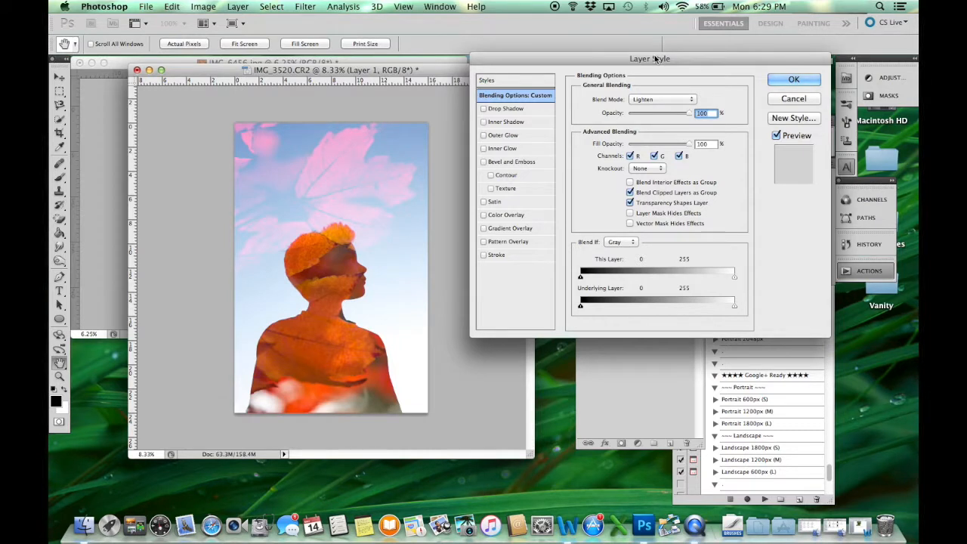
pyautogui.click(660, 99)
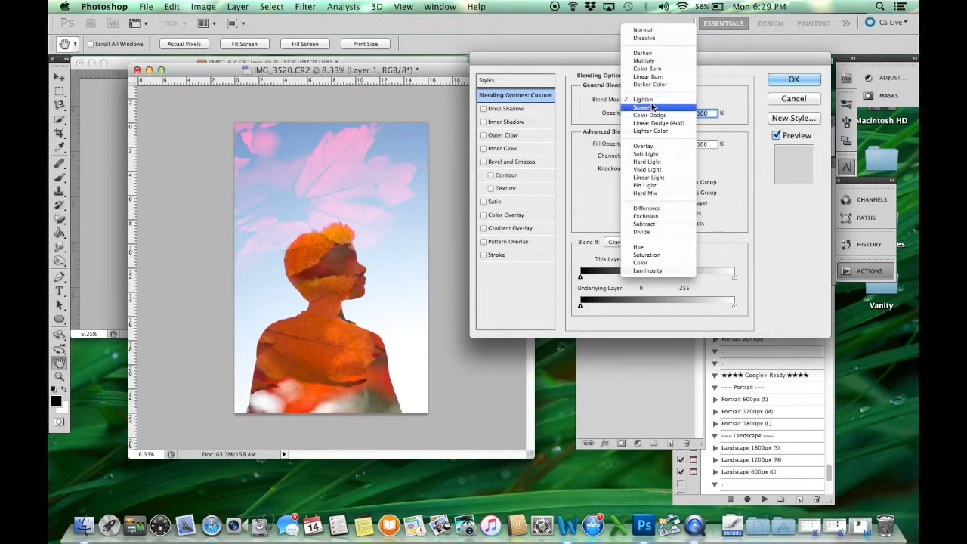
pyautogui.click(657, 153)
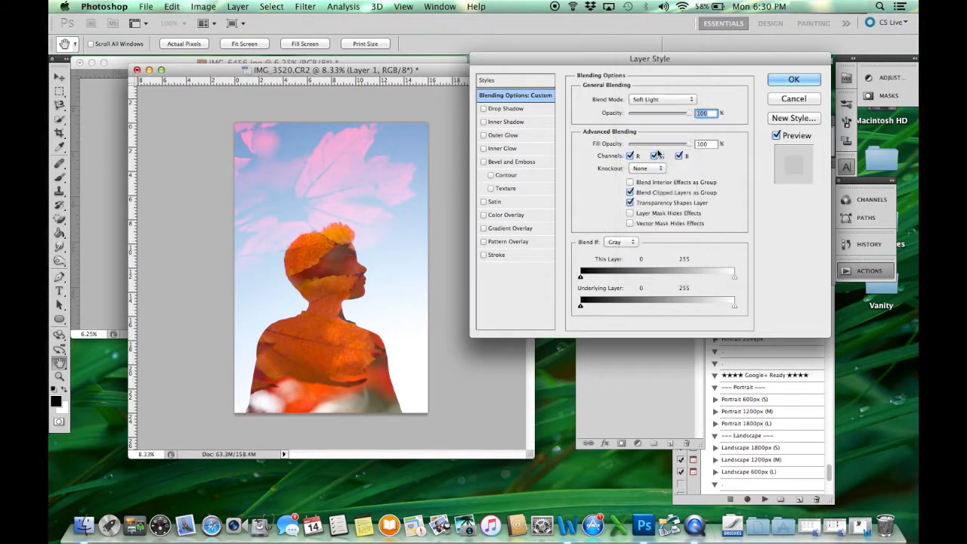
pyautogui.click(653, 103)
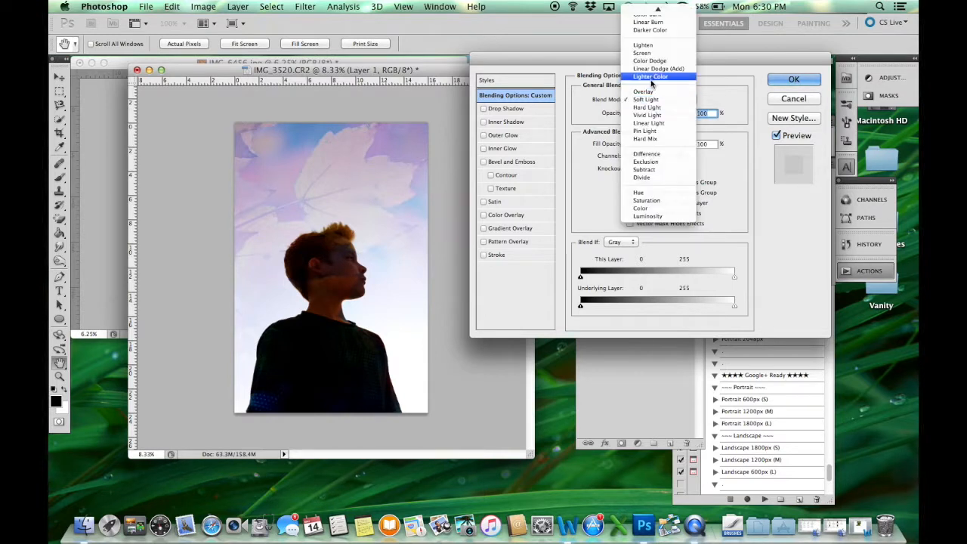
pyautogui.click(651, 53)
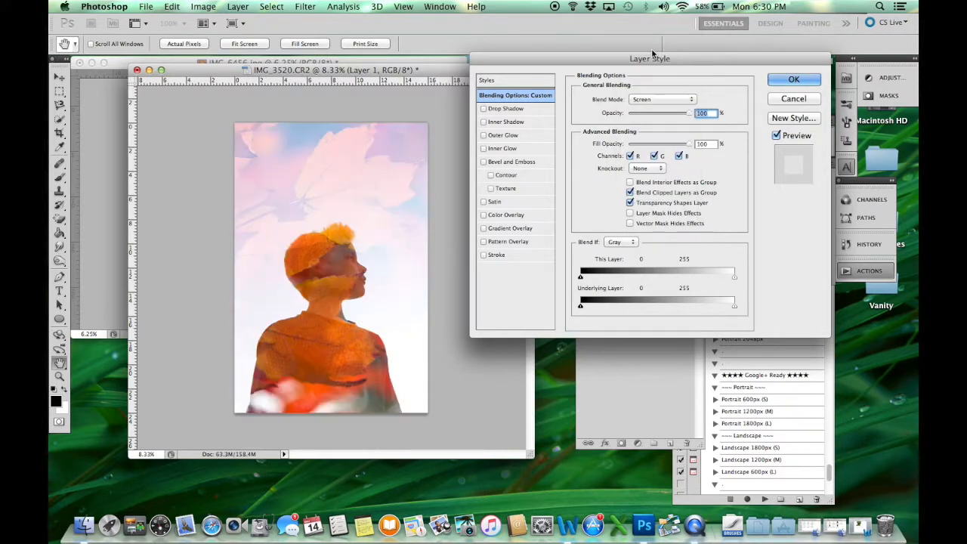
pyautogui.click(789, 81)
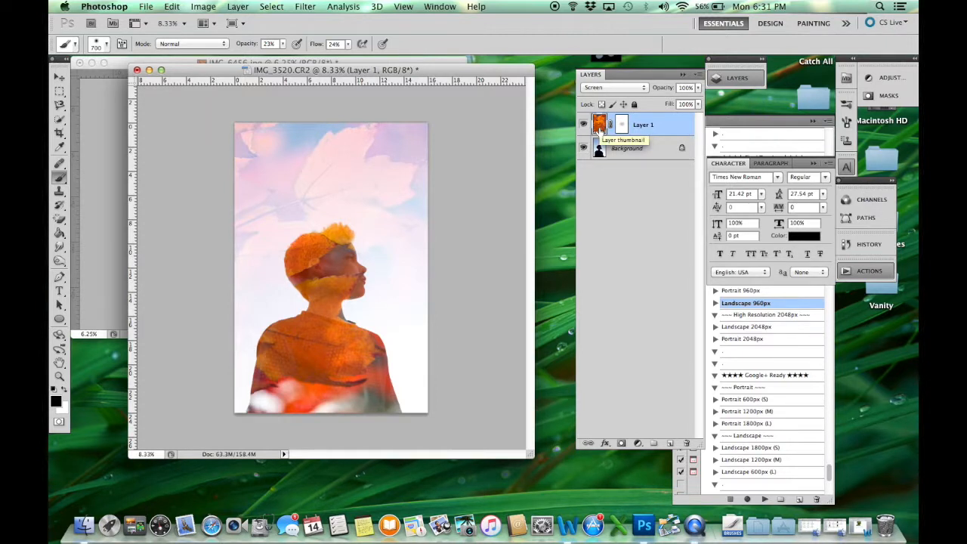
# Merge the leaf layer with the Background layer.
pyautogui.keyDown('shift'); pyautogui.click(645, 149); pyautogui.keyUp('shift')
pyautogui.rightClick(647, 149)
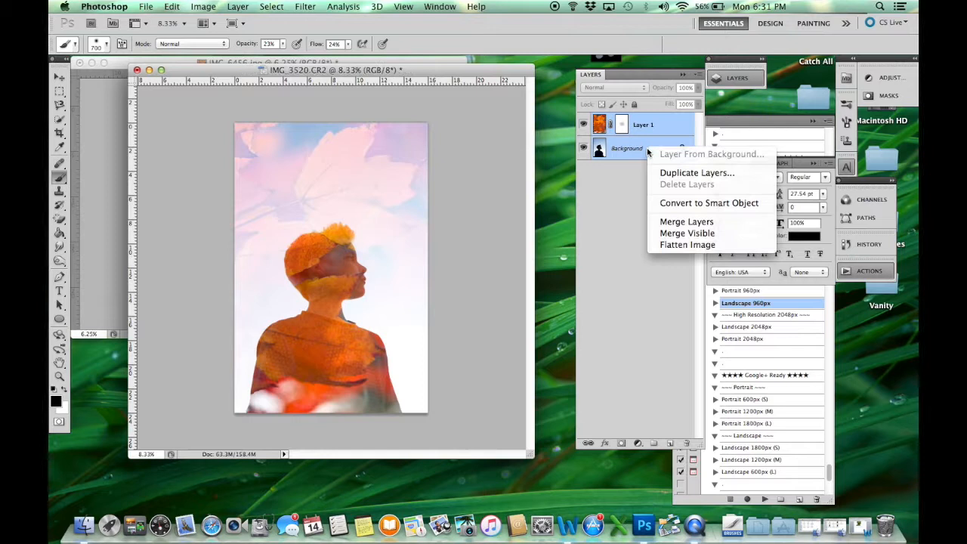
pyautogui.click(671, 222)
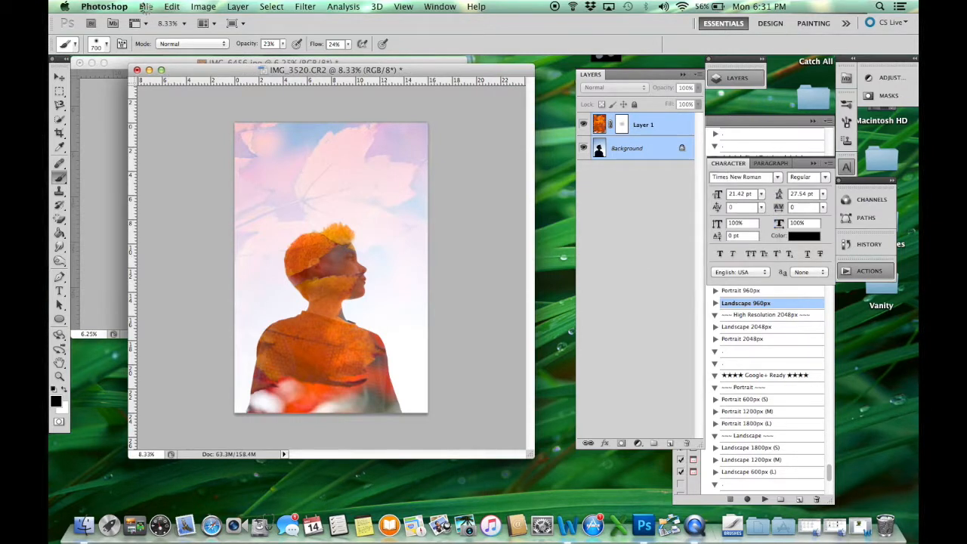